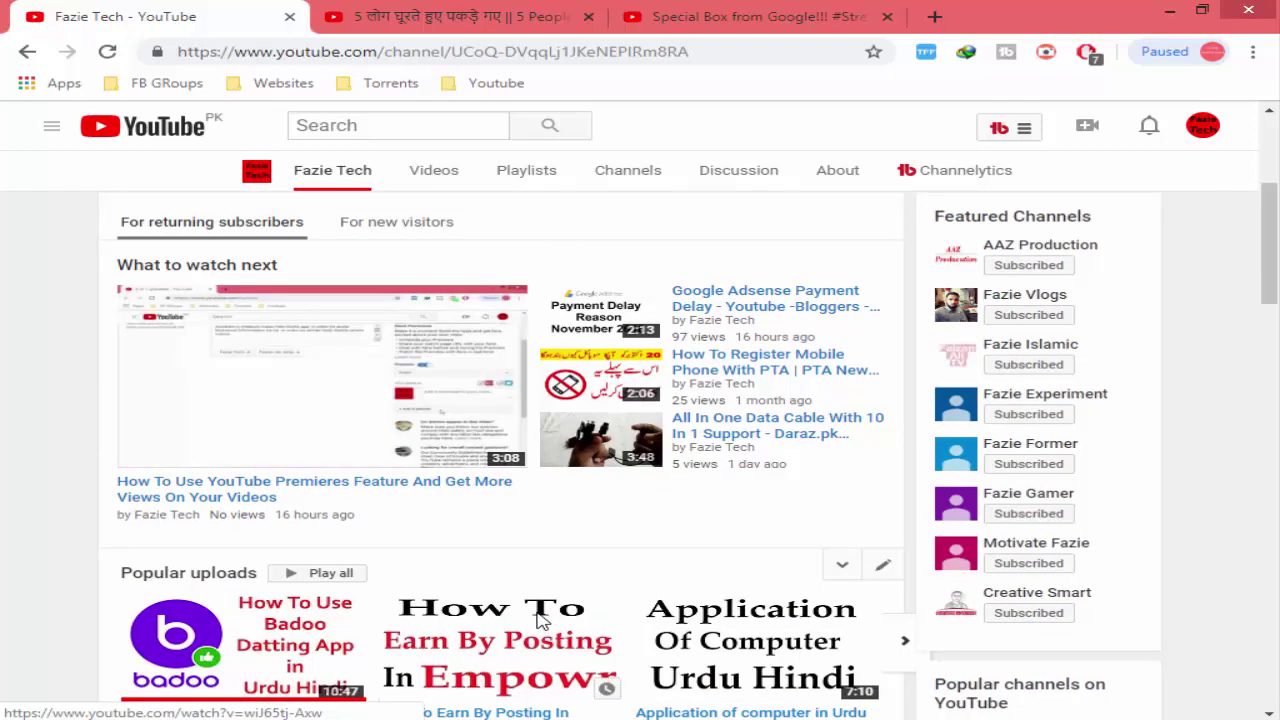
scroll(540, 618, "down", 3)
scroll(540, 618, "down", 4)
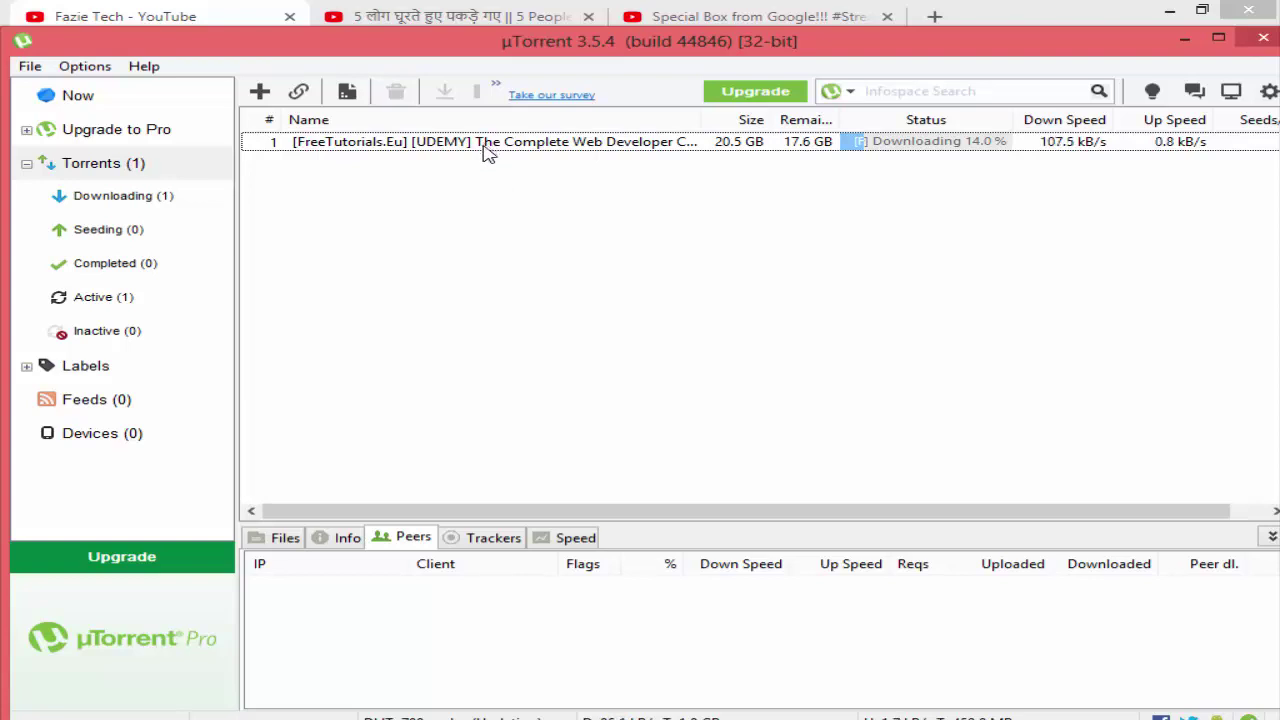
Select the Complete Web Developer torrent and examine its connected peers and general transfer information
left_click(755, 145)
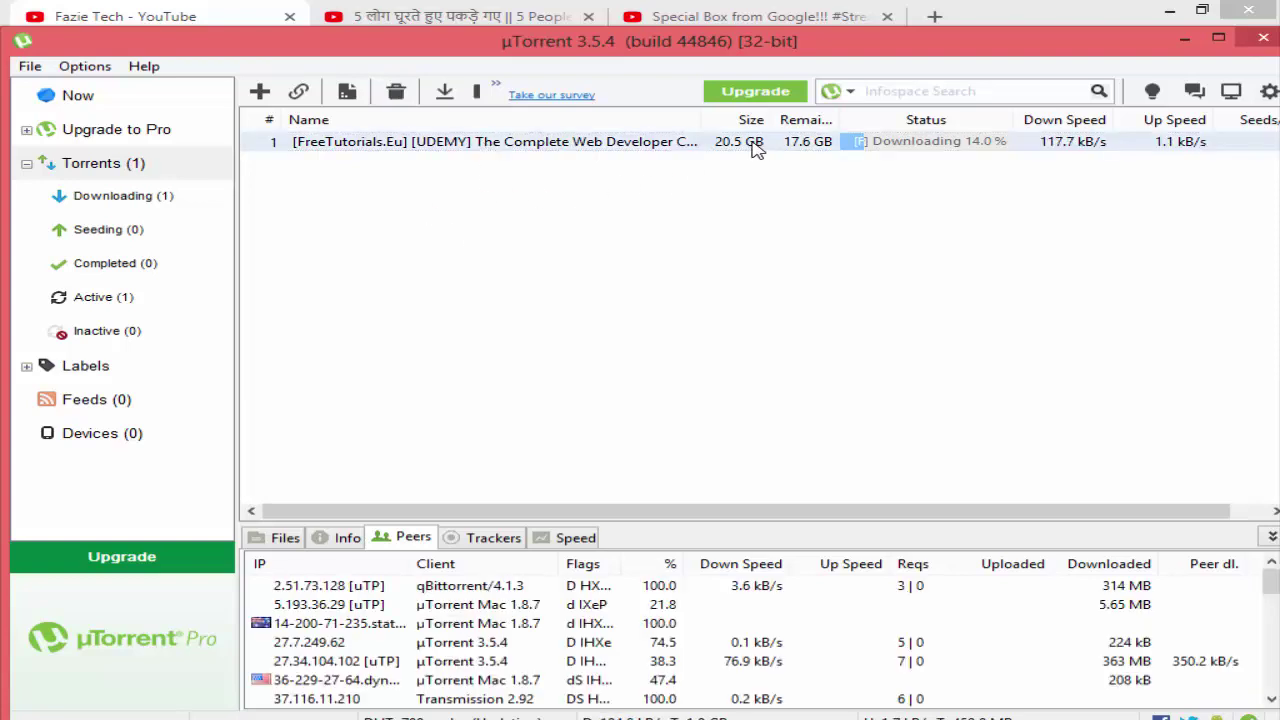
left_click(320, 541)
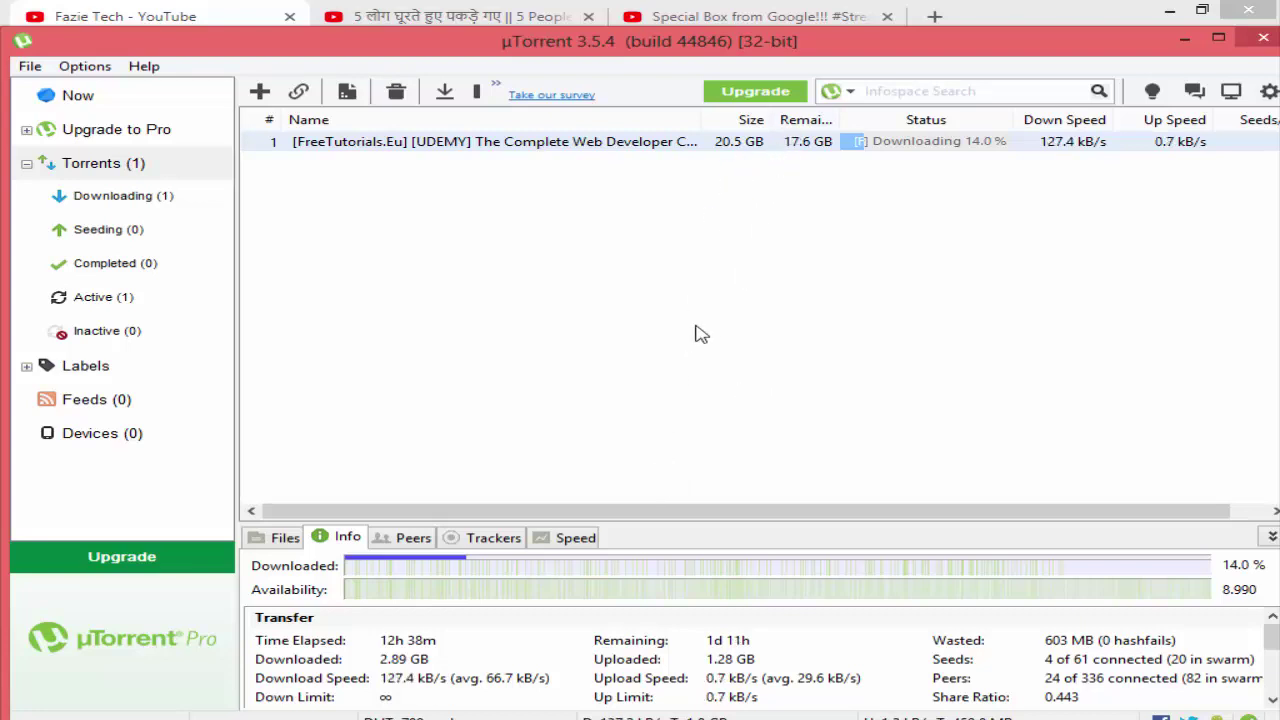
left_click(410, 540)
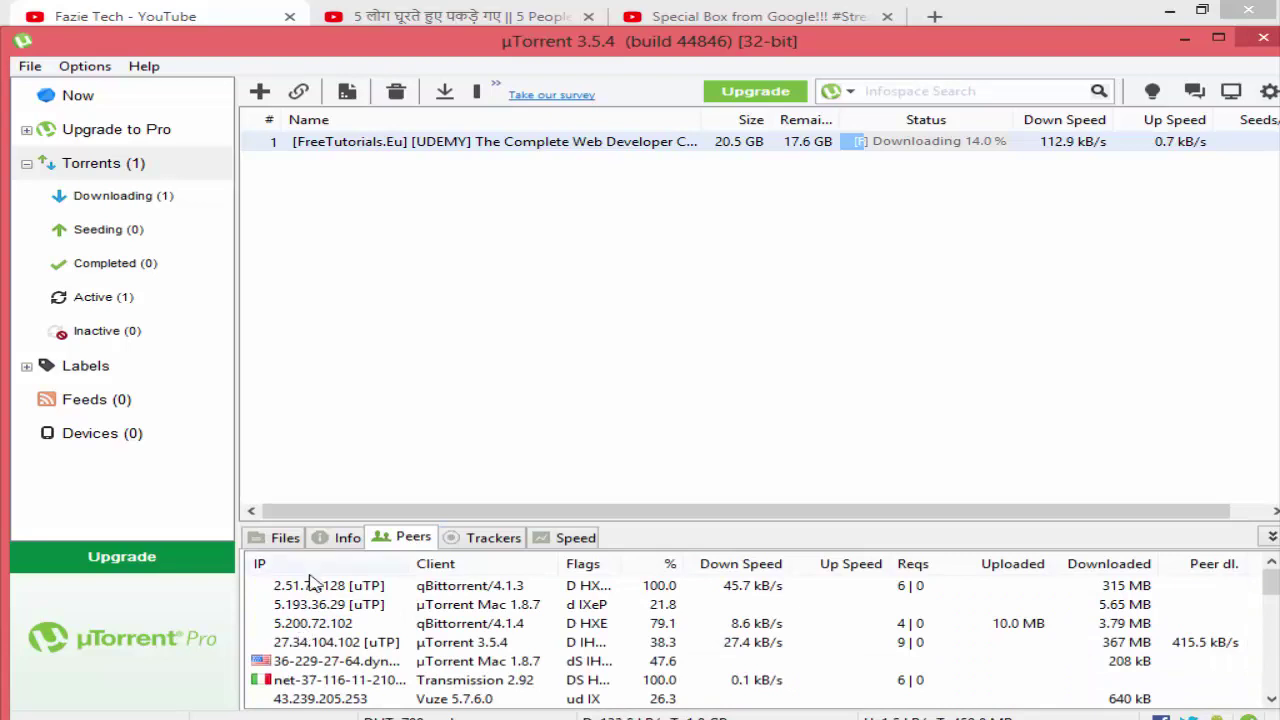
scroll(306, 640, "down", 2)
scroll(303, 670, "up", 1)
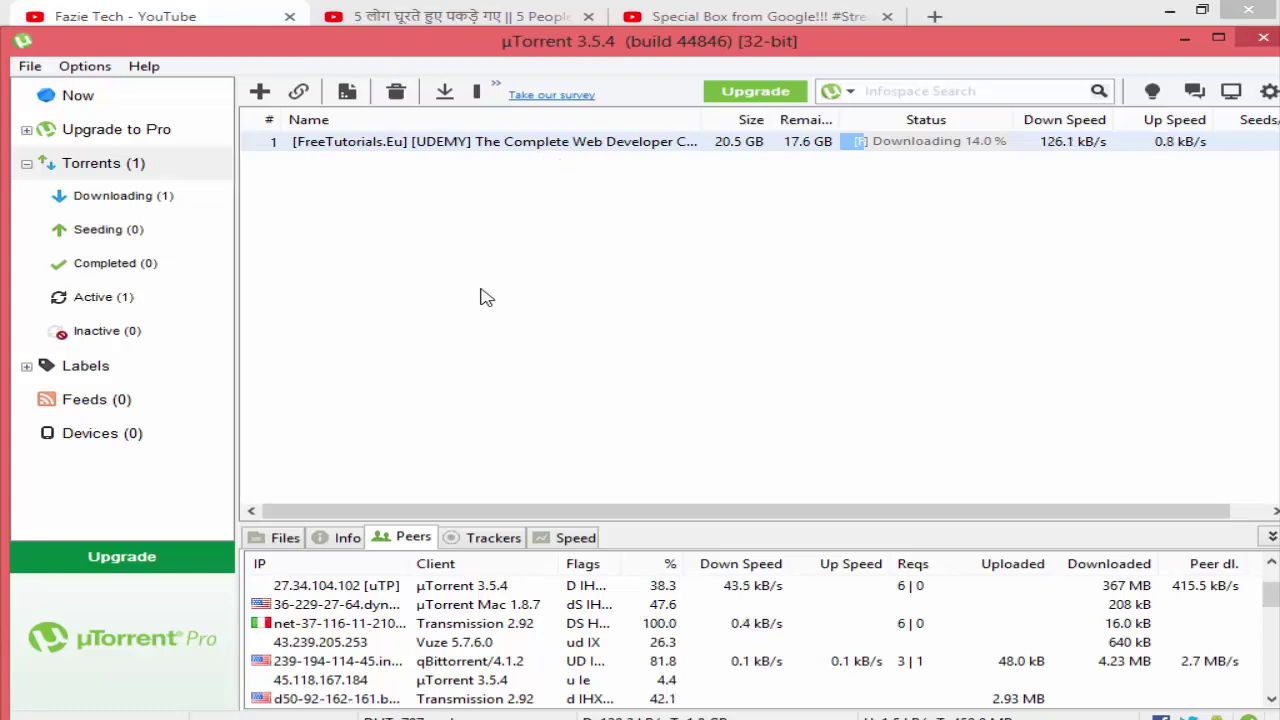
scroll(335, 642, "down", 2)
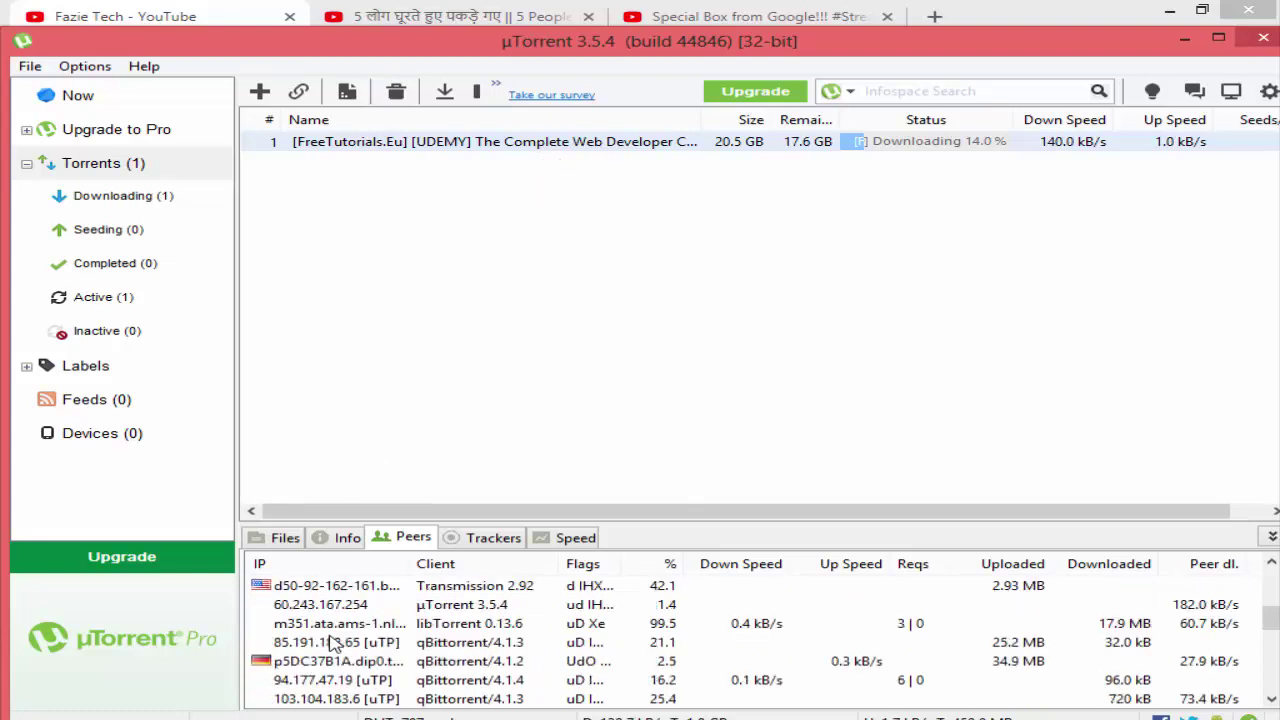
scroll(335, 642, "down", 5)
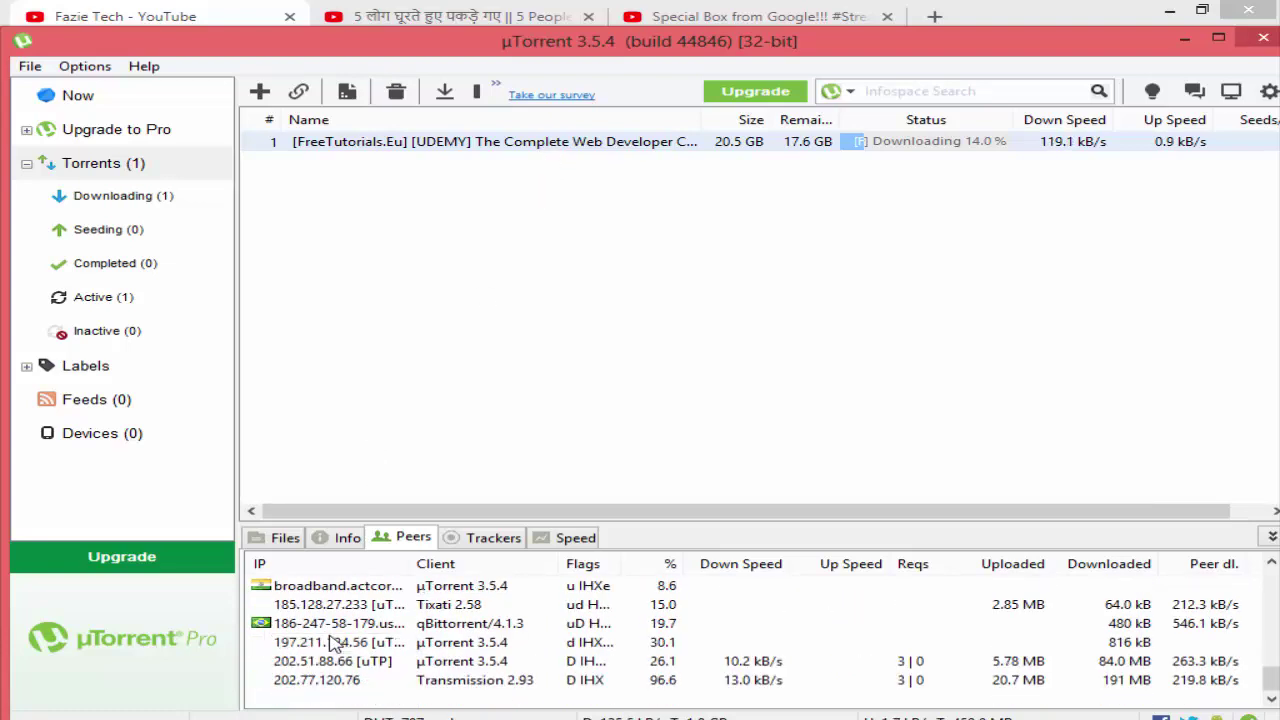
scroll(335, 642, "up", 7)
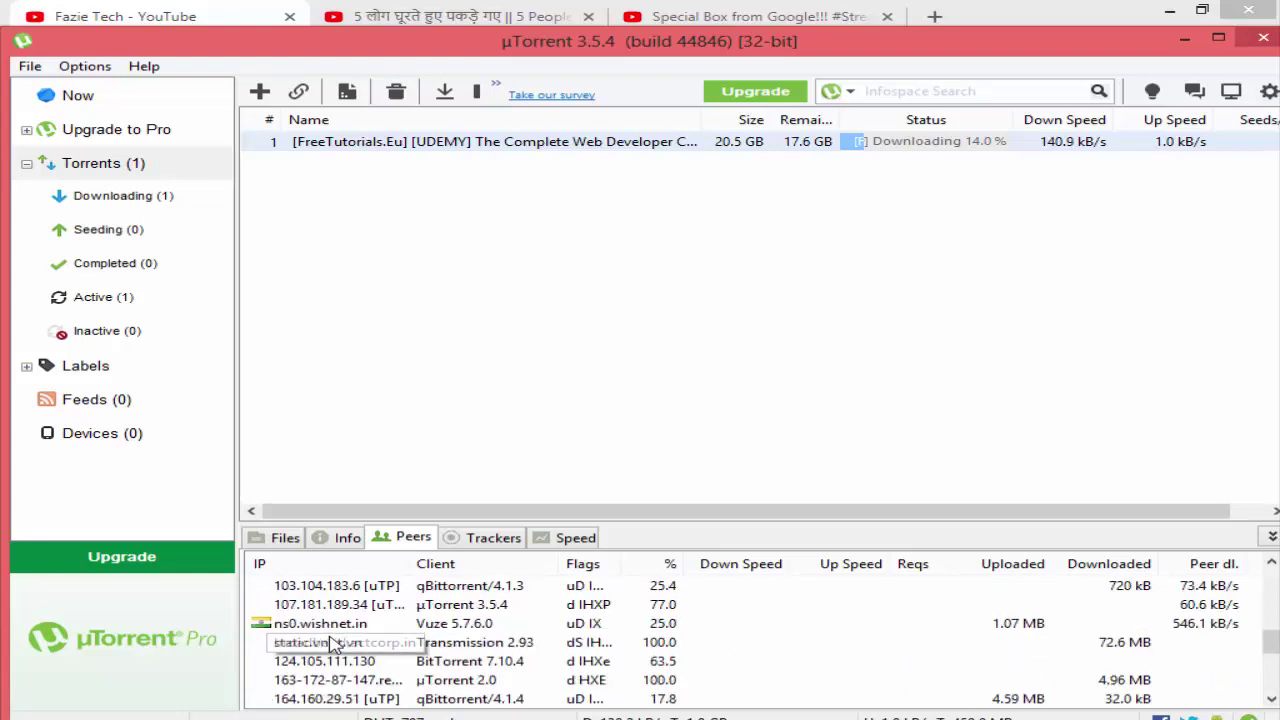
left_click(357, 540)
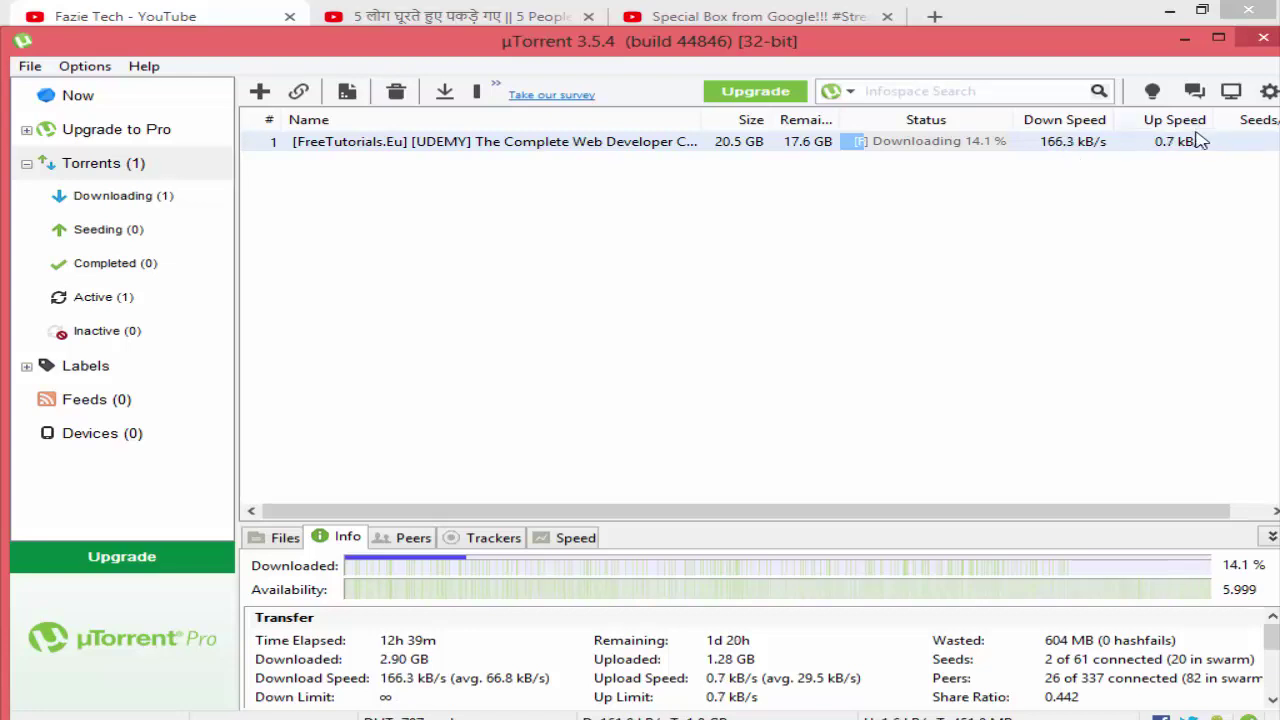
Set the selected torrent's bandwidth upload limit to Unlimited
right_click(841, 151)
right_click(809, 150)
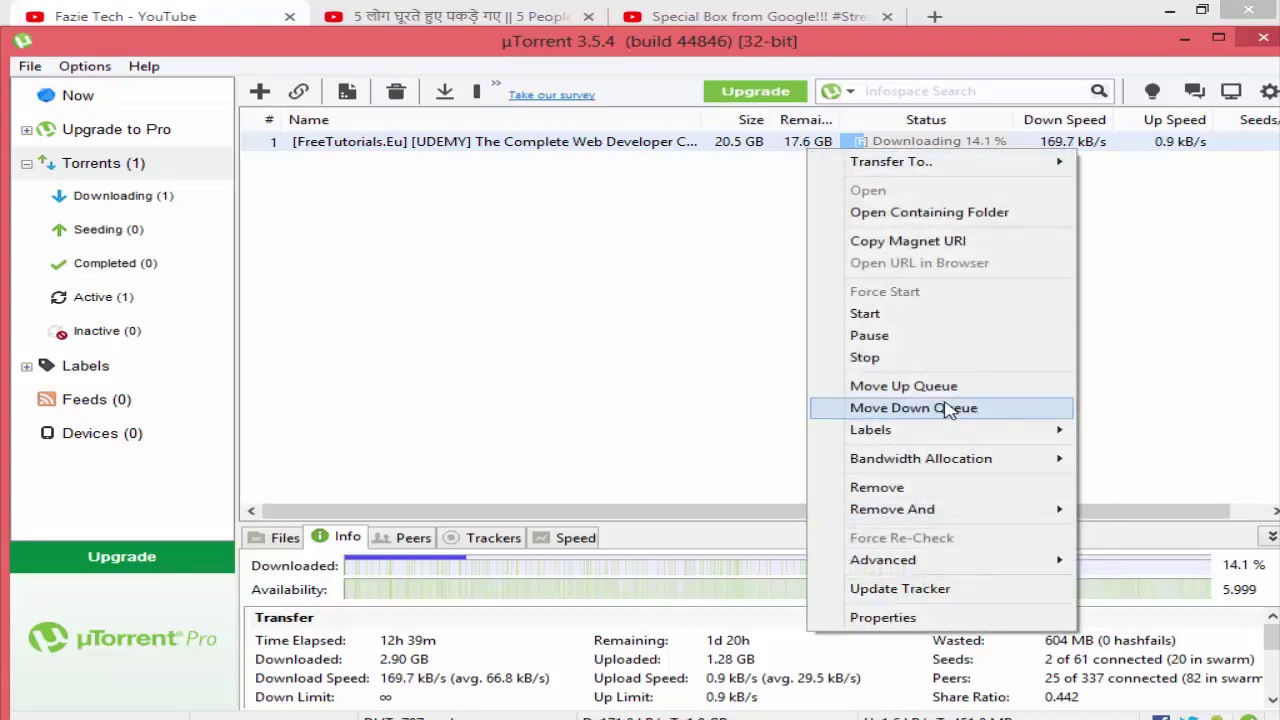
mouse_move(928, 474)
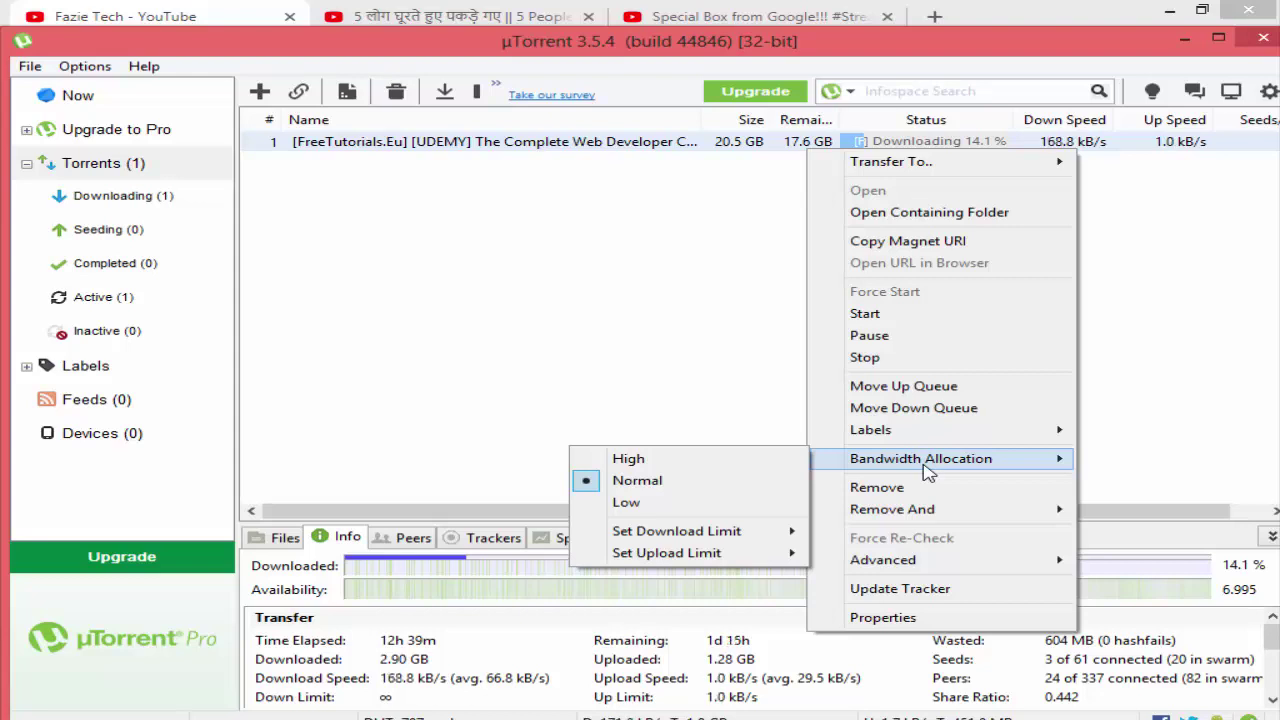
mouse_move(673, 540)
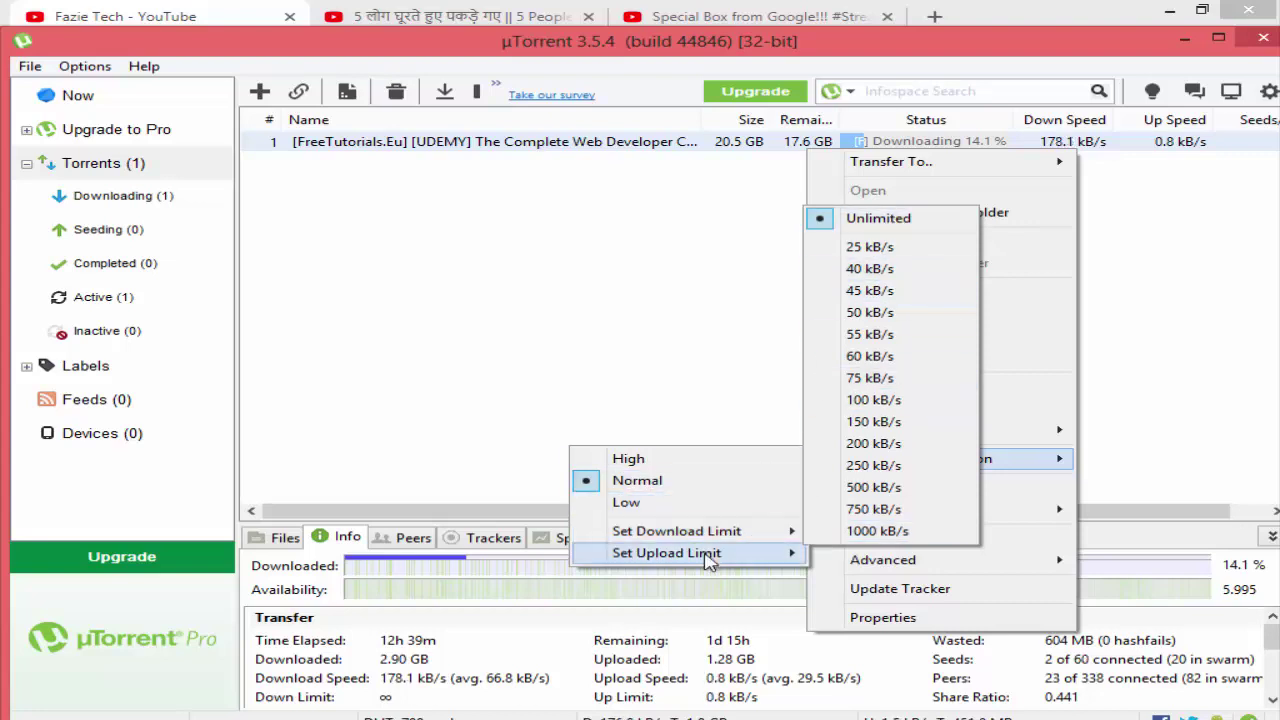
mouse_move(707, 562)
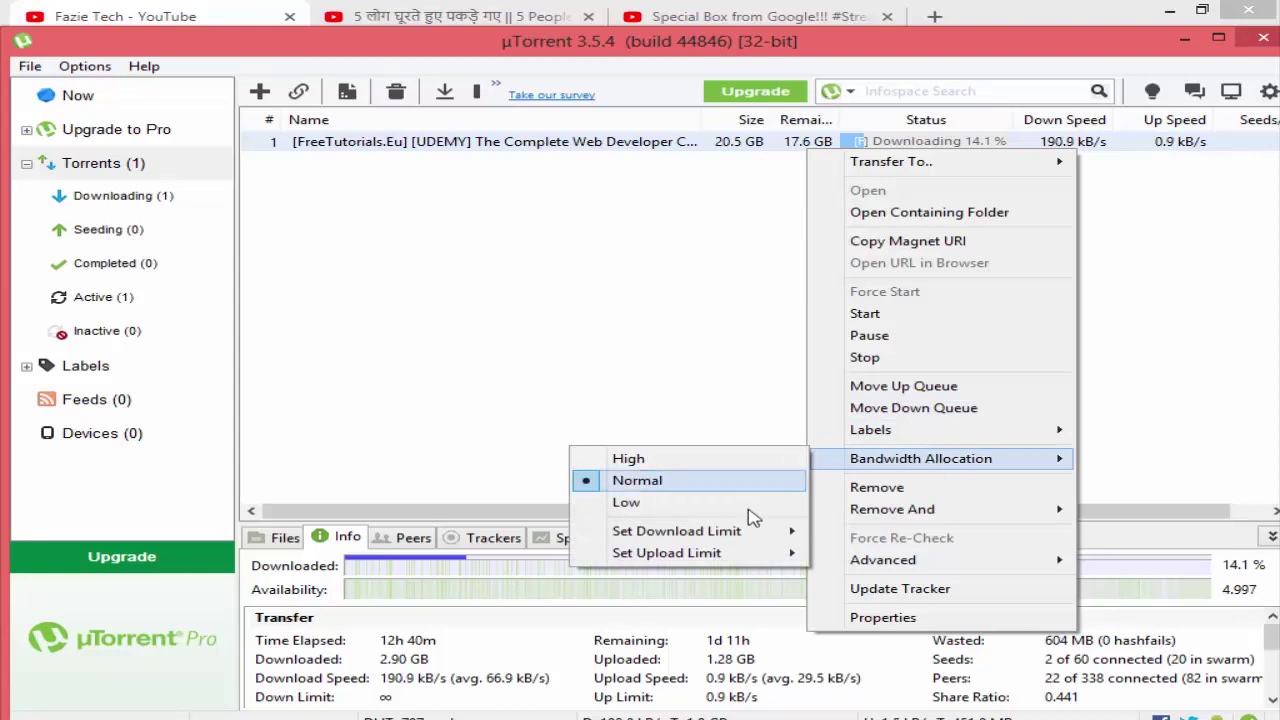
mouse_move(760, 553)
left_click(880, 306)
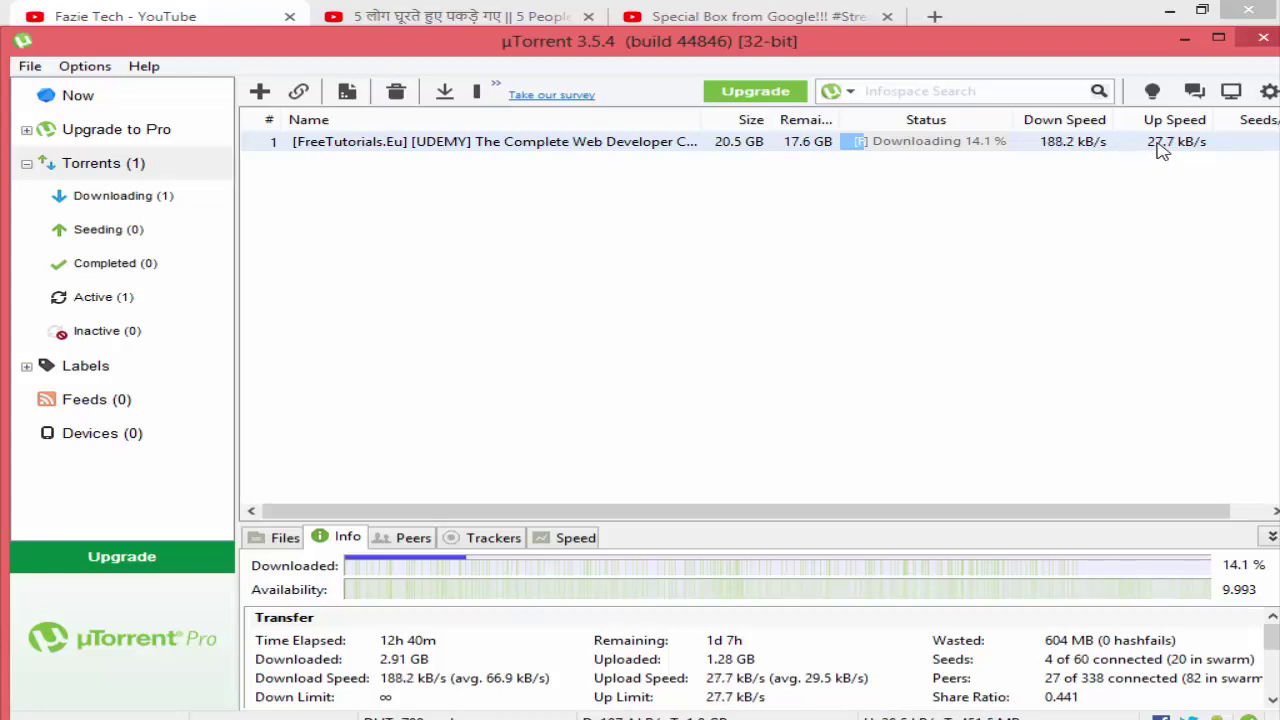
Restrict the downloading torrent's upload limit to 25 kB/s in its bandwidth allocation
right_click(1160, 148)
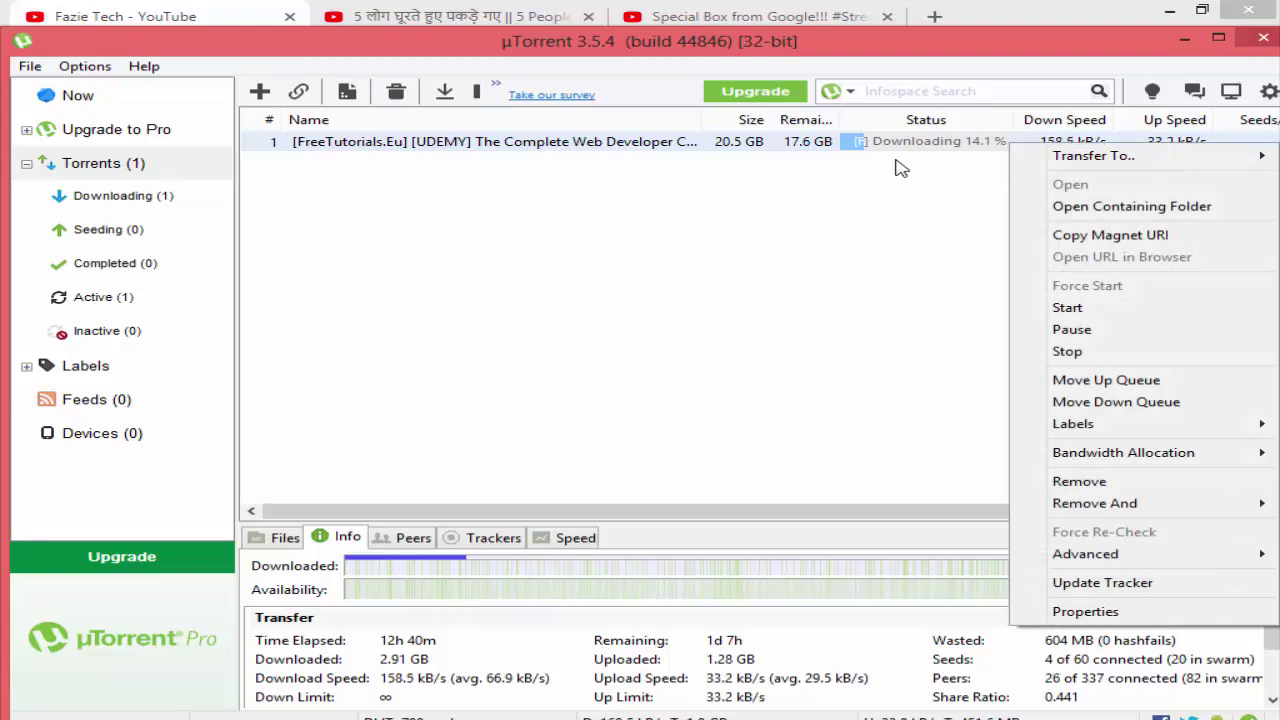
left_click(897, 163)
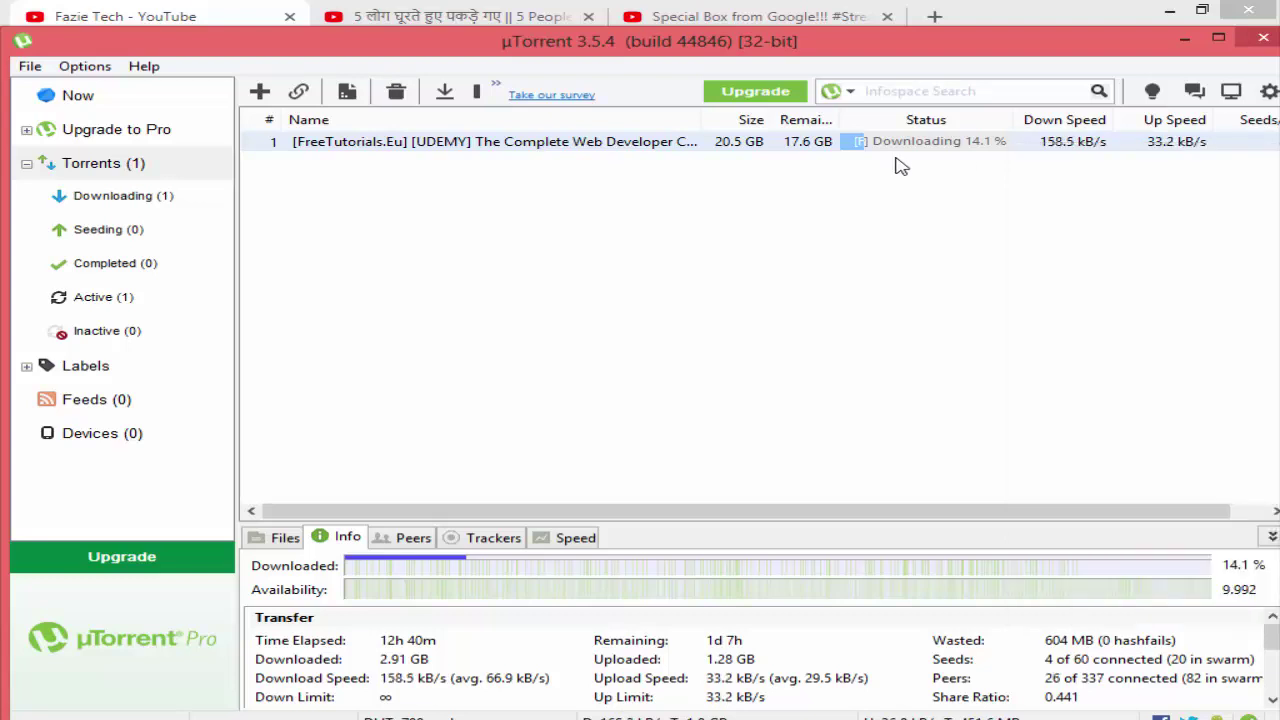
left_click(1062, 146)
right_click(1148, 148)
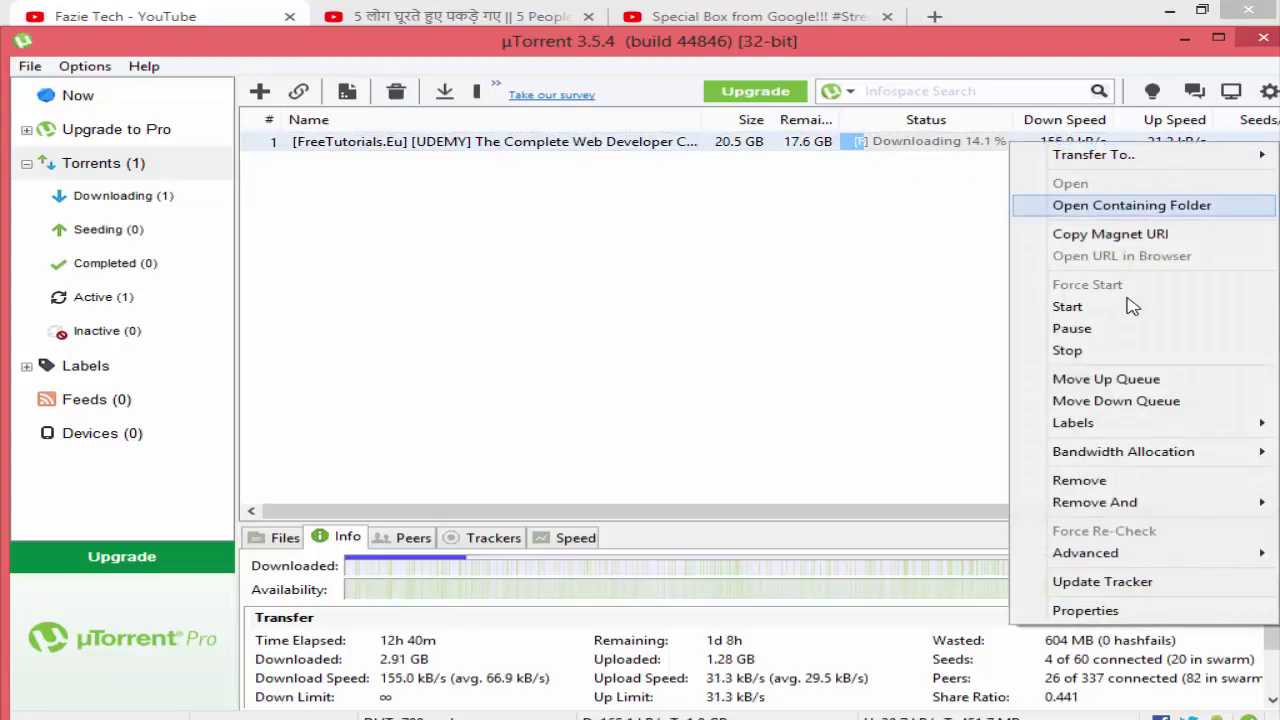
mouse_move(1130, 456)
mouse_move(900, 546)
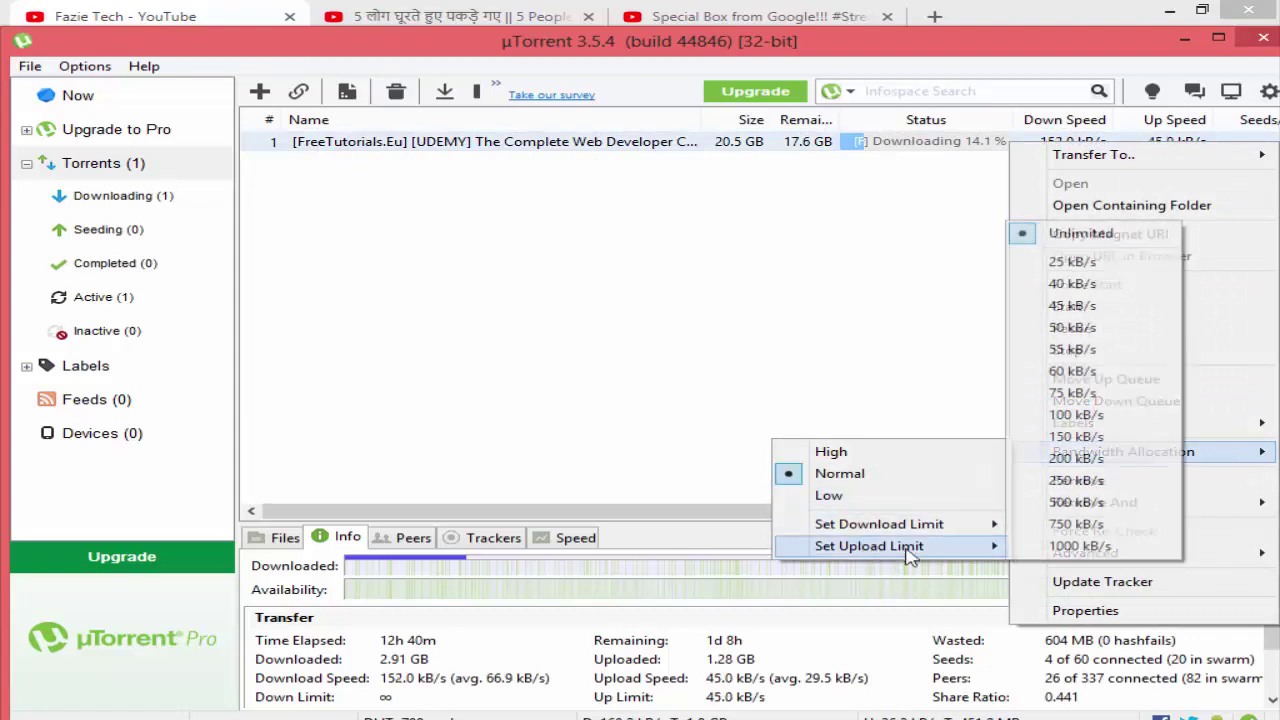
left_click(1121, 263)
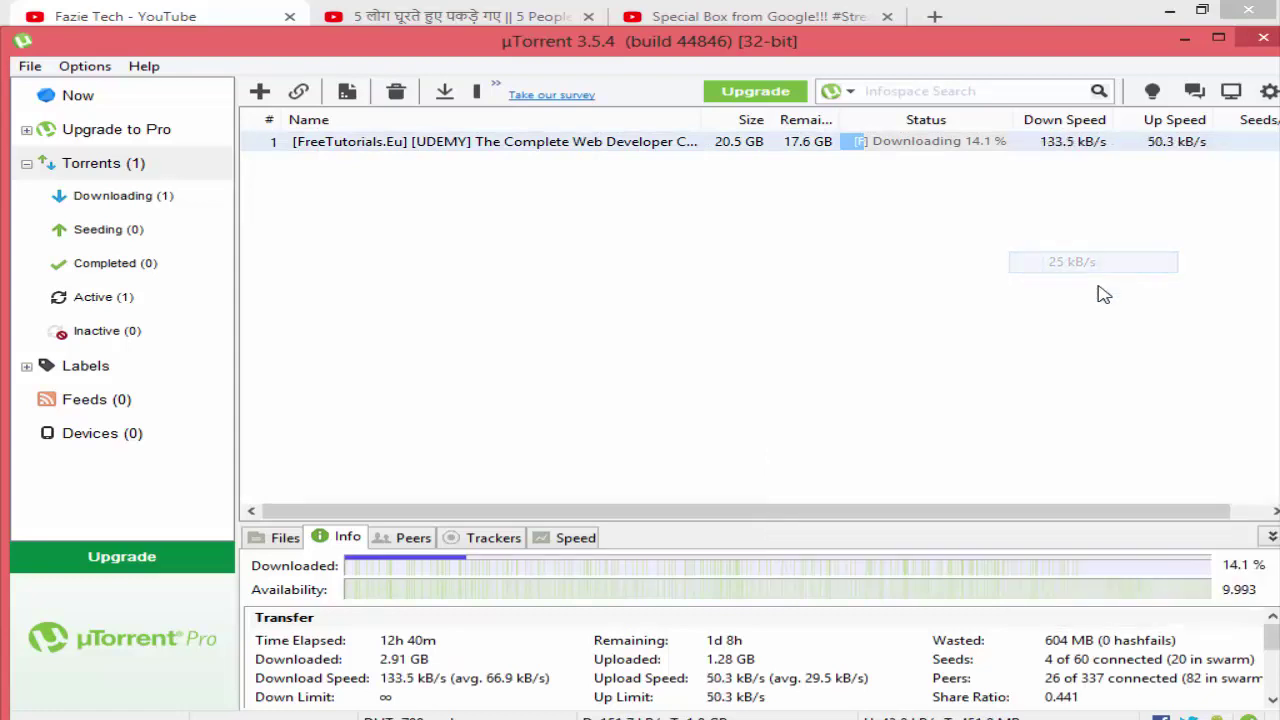
Lower the torrent's bandwidth upload limit to 10 kB/s
right_click(1130, 145)
mouse_move(1030, 458)
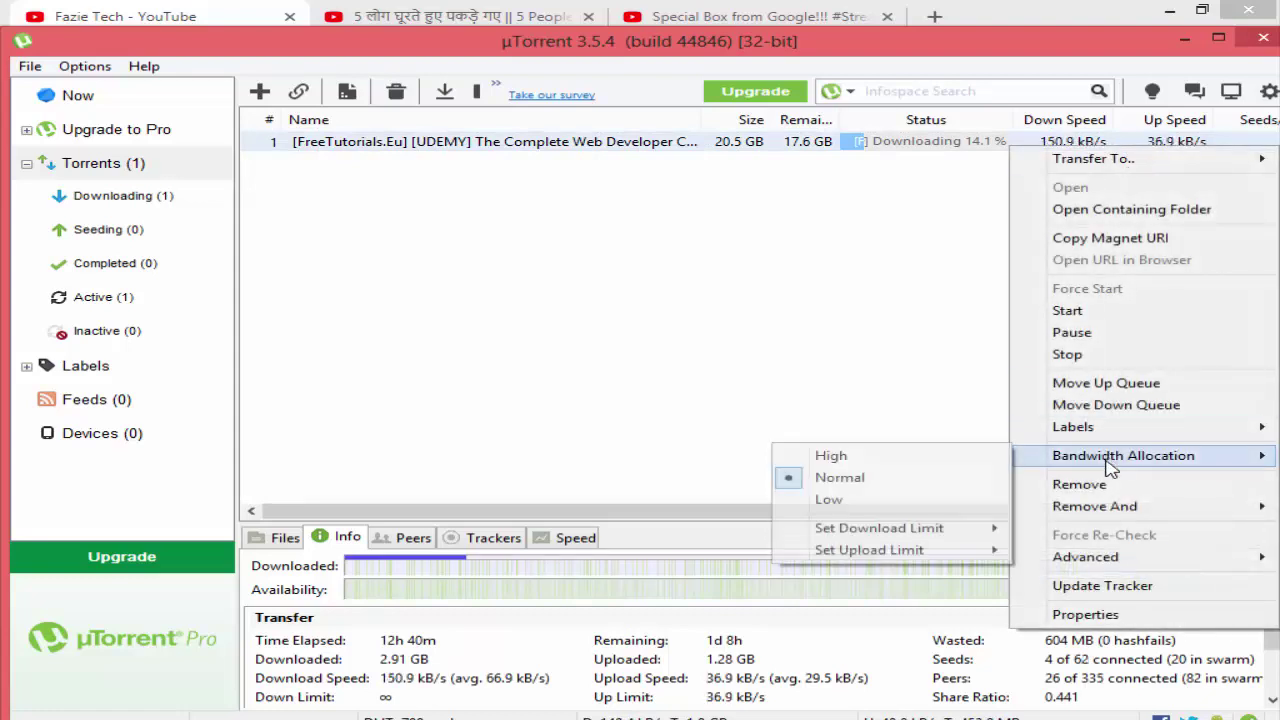
mouse_move(855, 560)
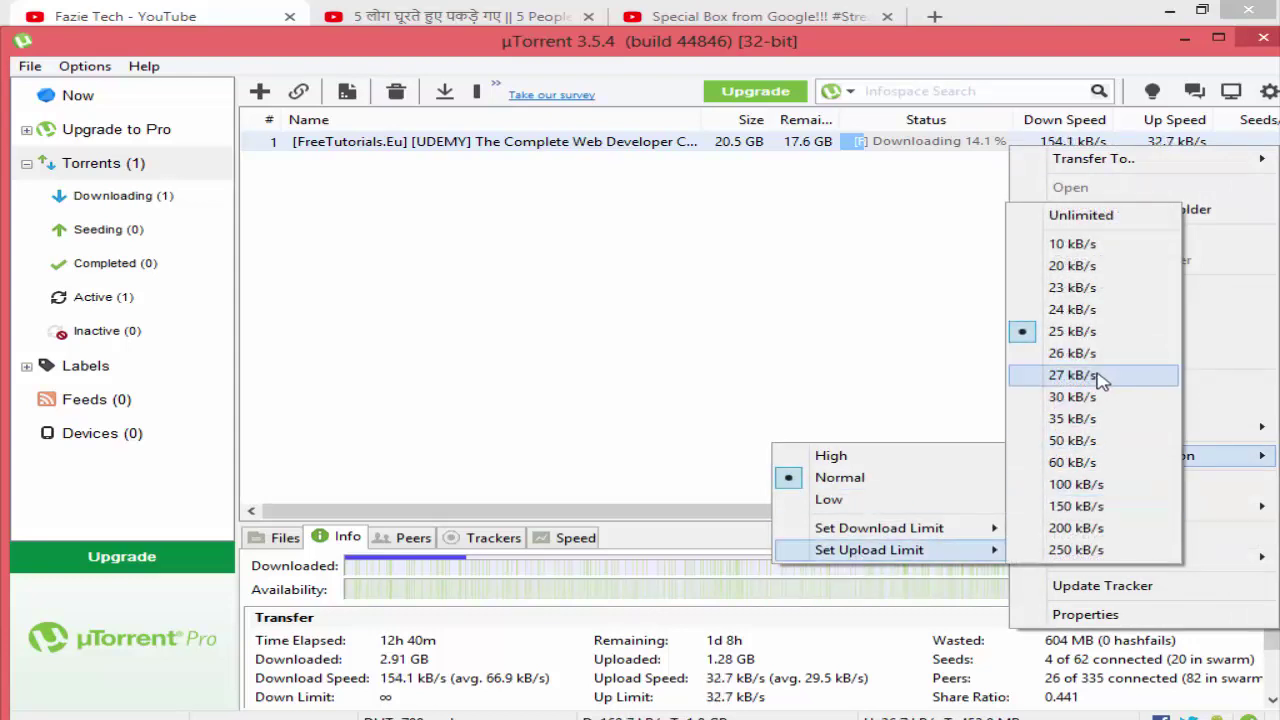
left_click(1076, 245)
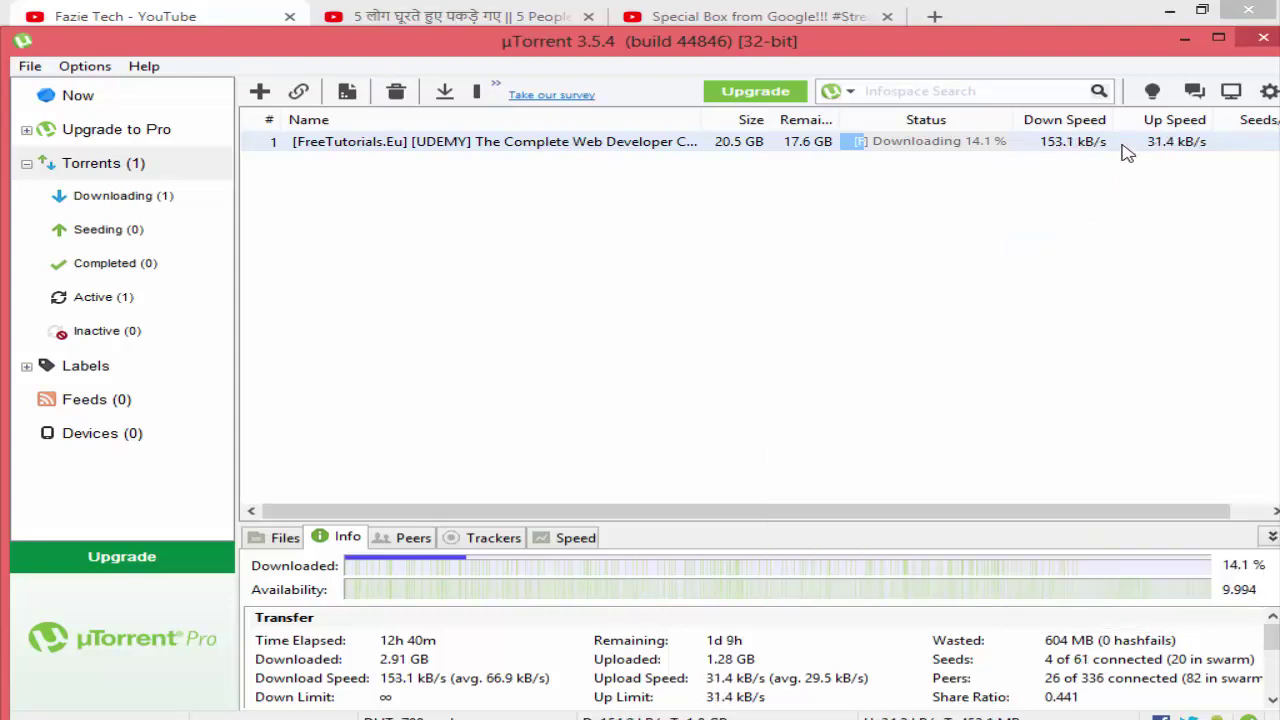
Reduce the torrent's upload limit further to 5 kB/s in its bandwidth allocation
right_click(1121, 144)
mouse_move(1143, 450)
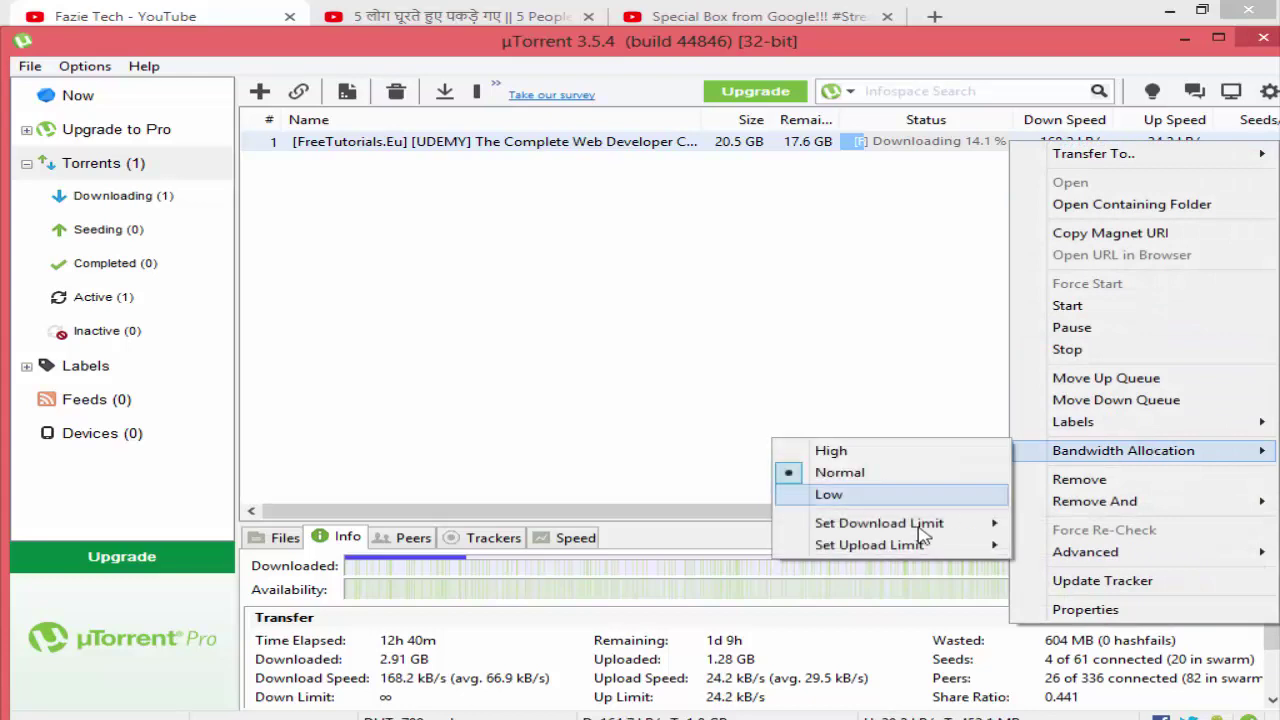
mouse_move(914, 543)
left_click(1080, 256)
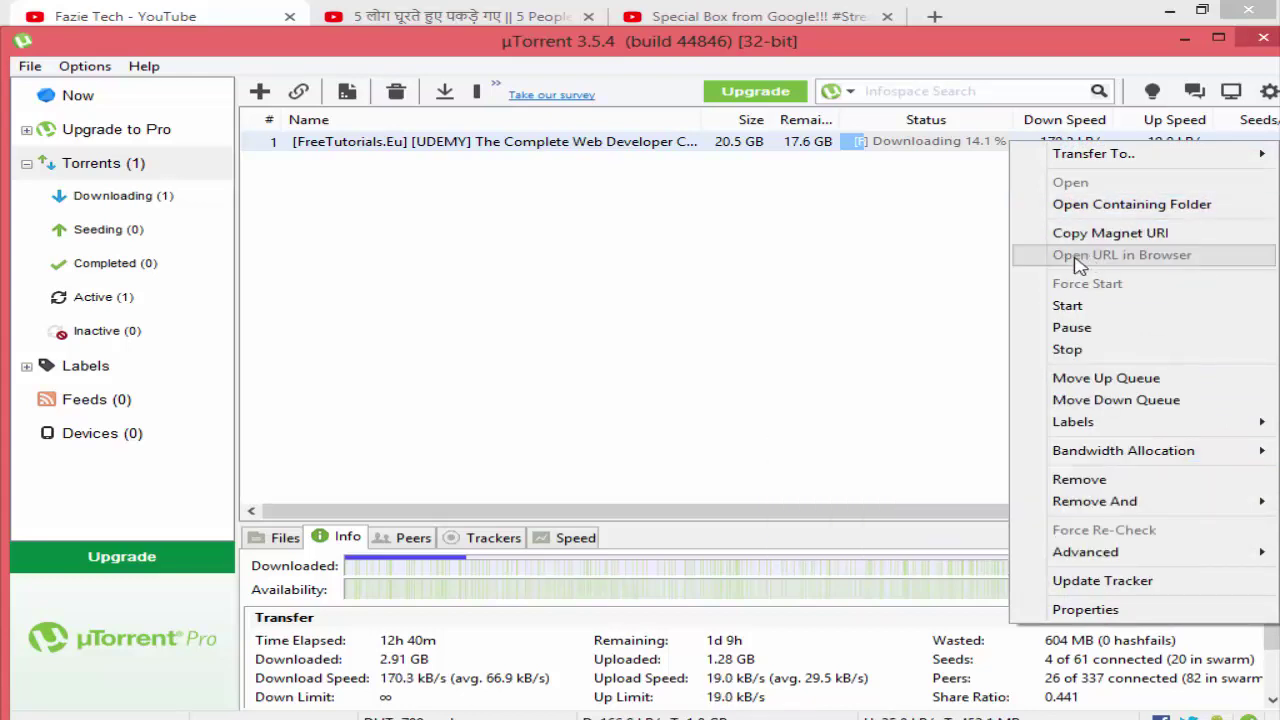
mouse_move(1058, 463)
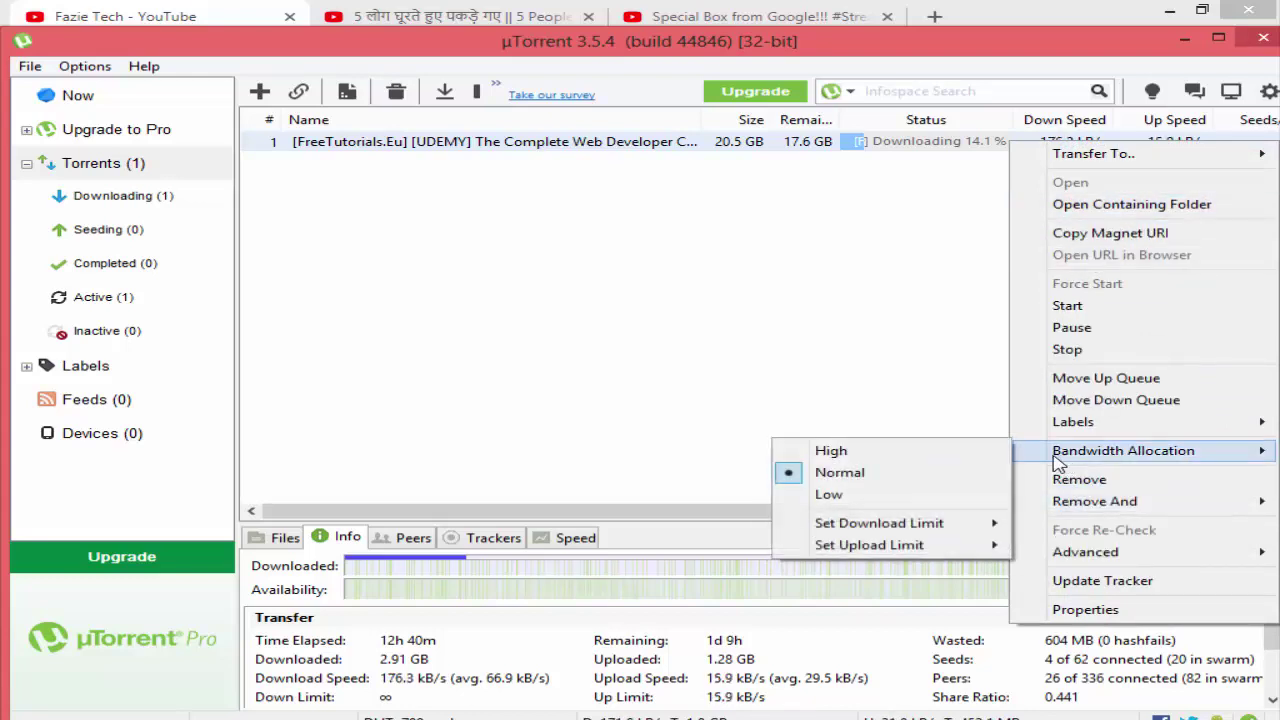
mouse_move(900, 544)
left_click(1041, 265)
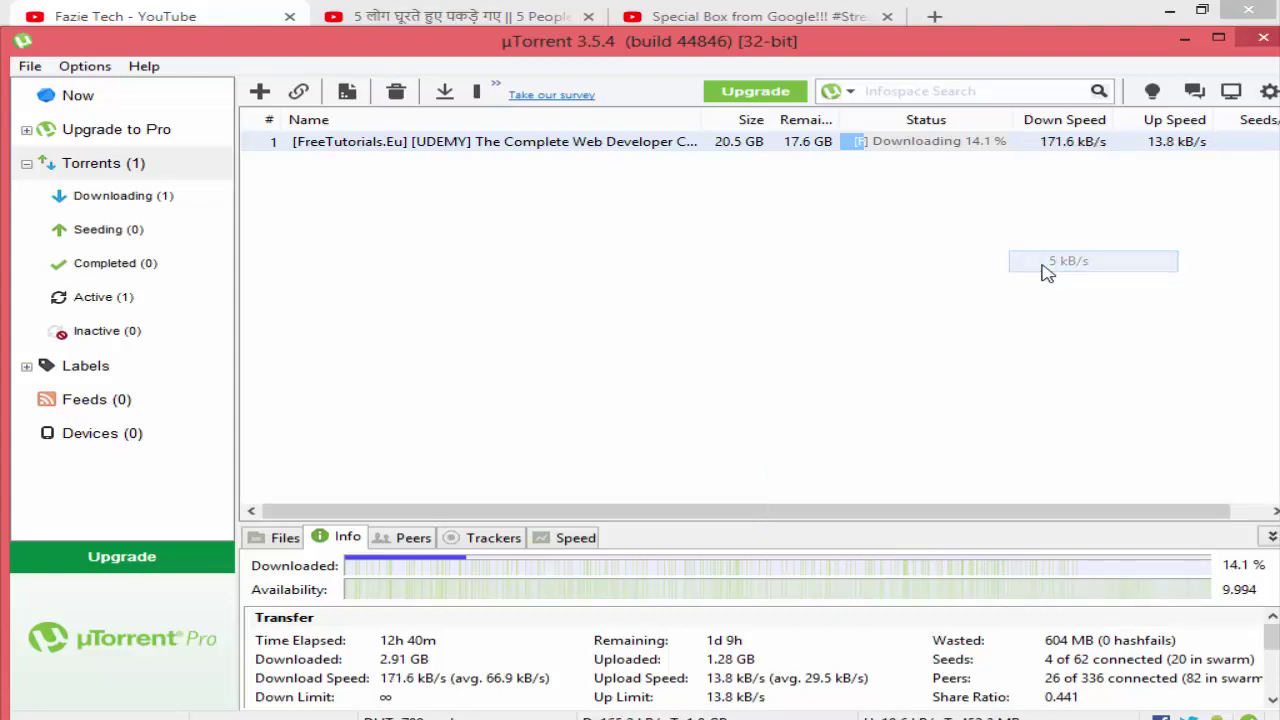
Lower the torrent's bandwidth upload limit to 3 kB/s
right_click(1079, 141)
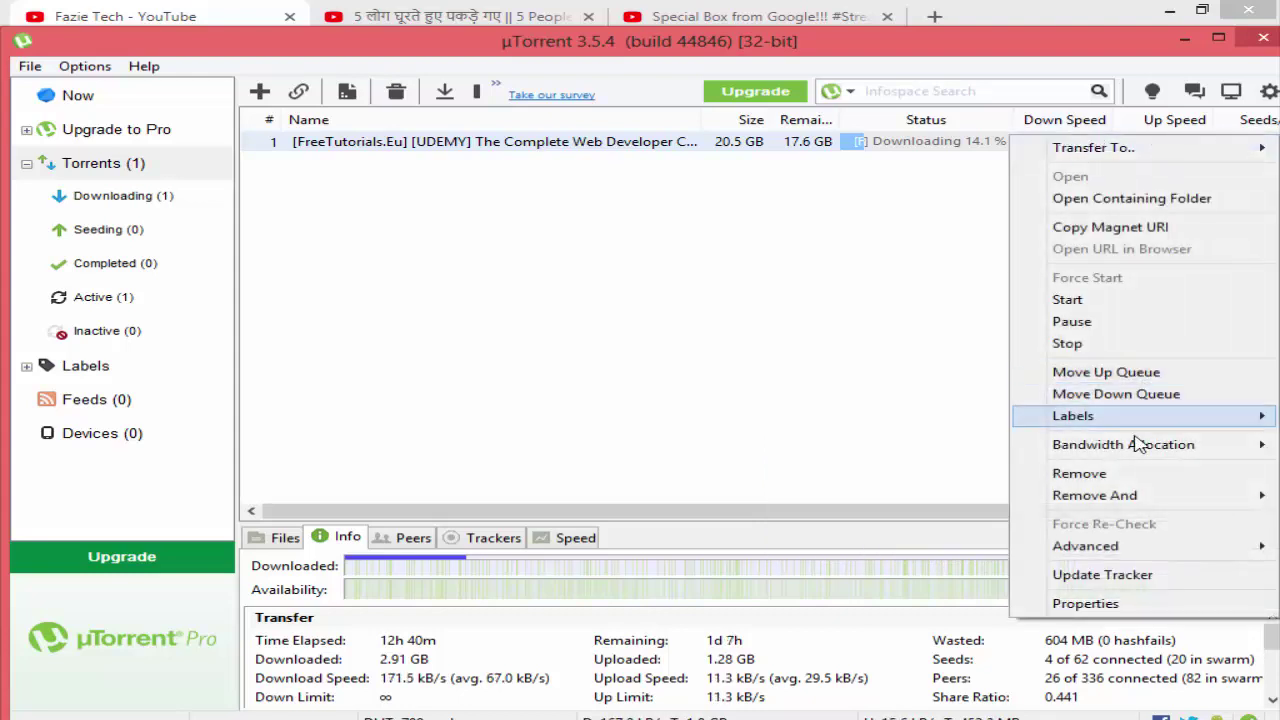
mouse_move(1120, 443)
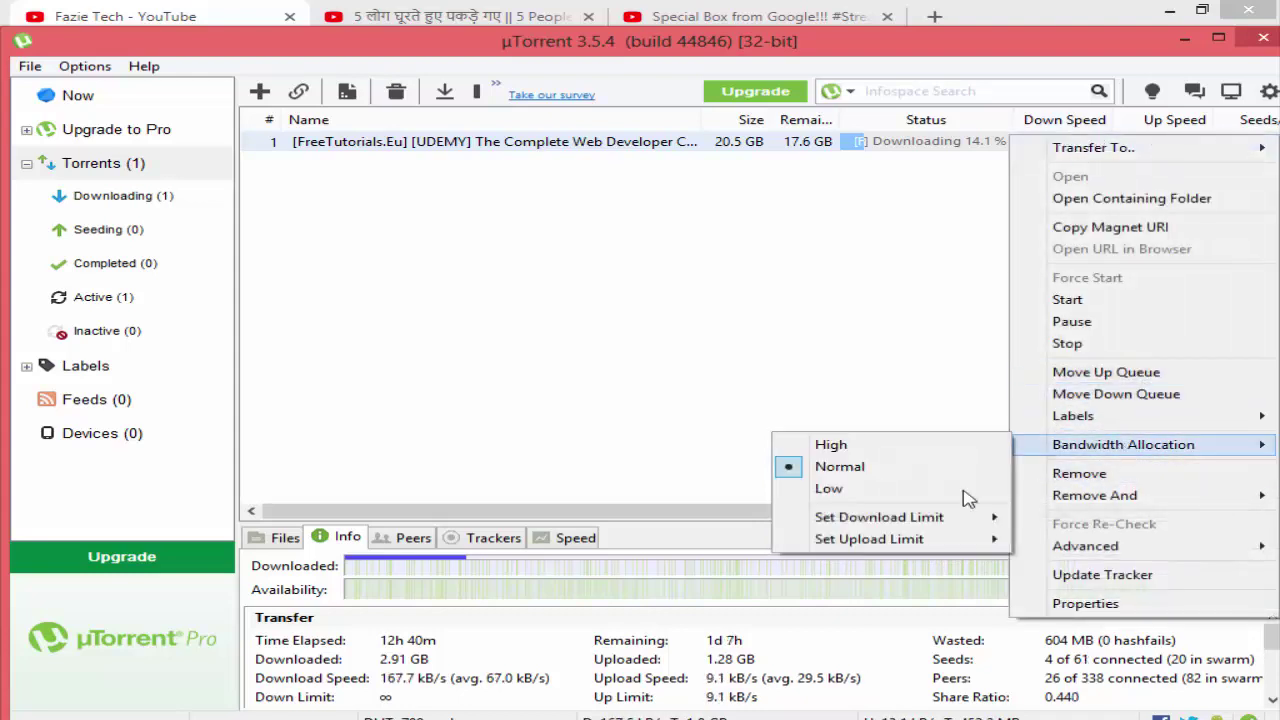
mouse_move(905, 540)
left_click(1095, 276)
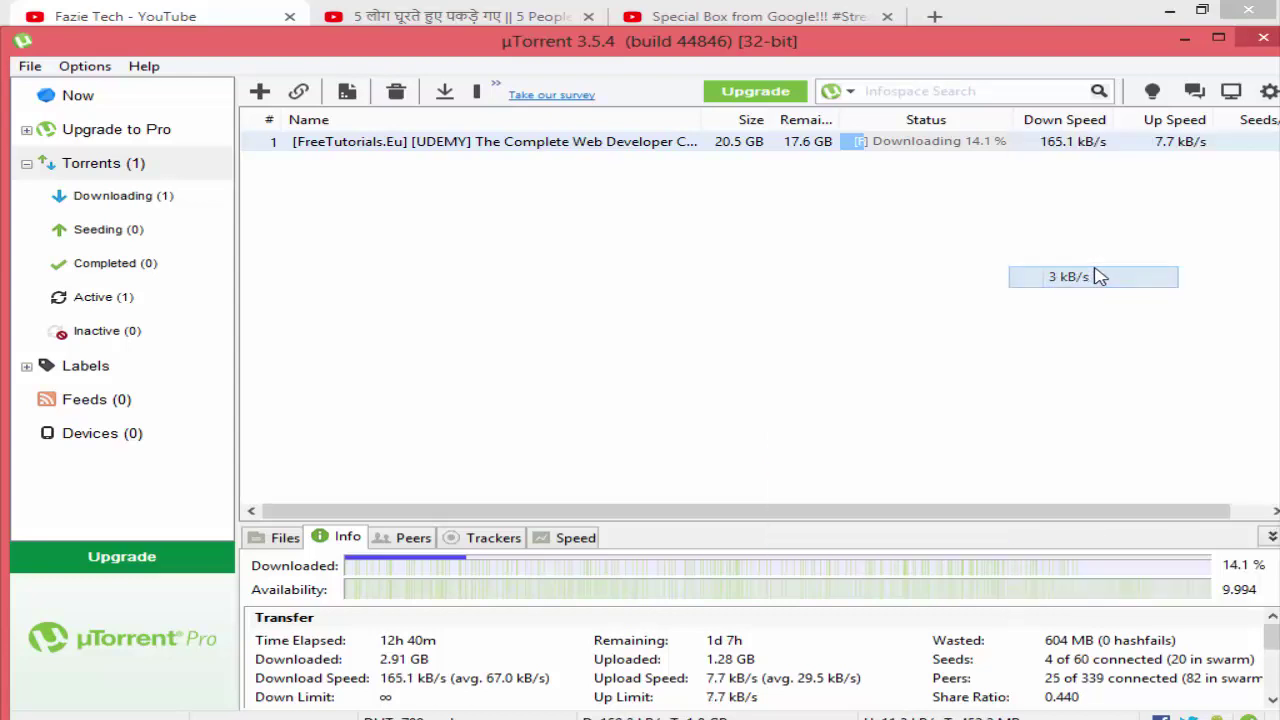
Set the torrent's upload limit to the minimum offered value of 1 kB/s
right_click(1100, 141)
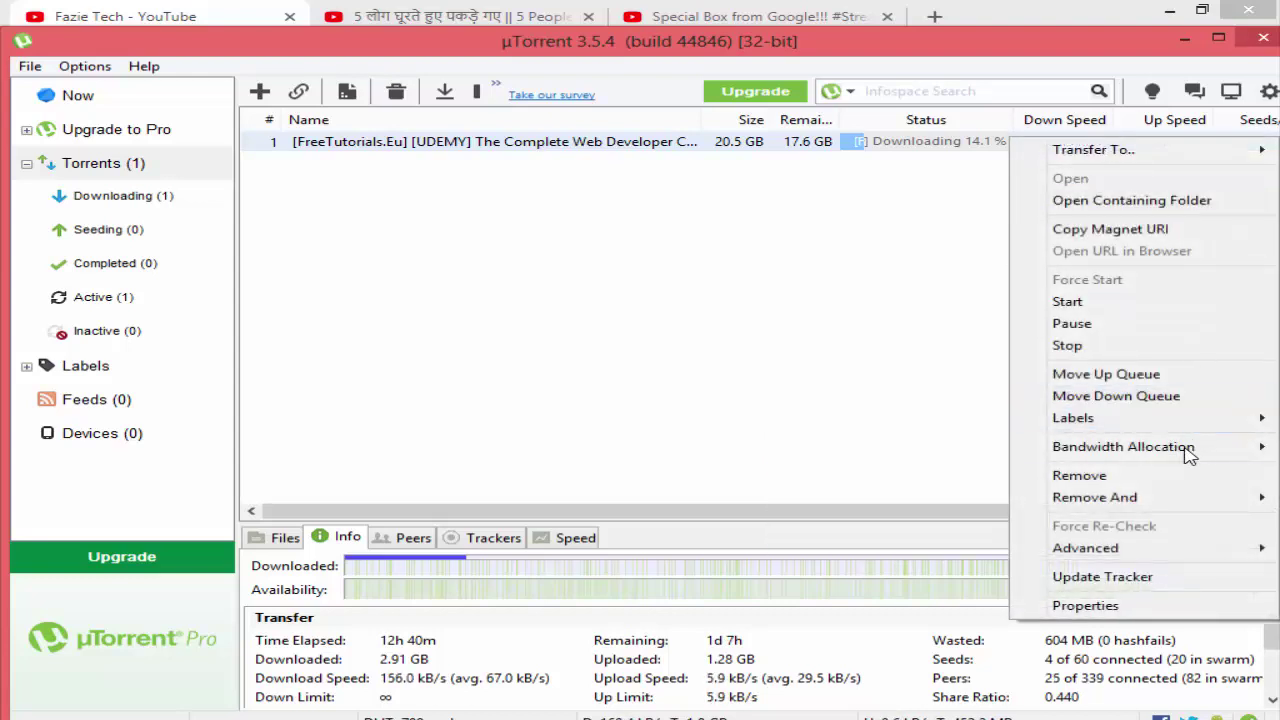
mouse_move(1188, 452)
mouse_move(905, 541)
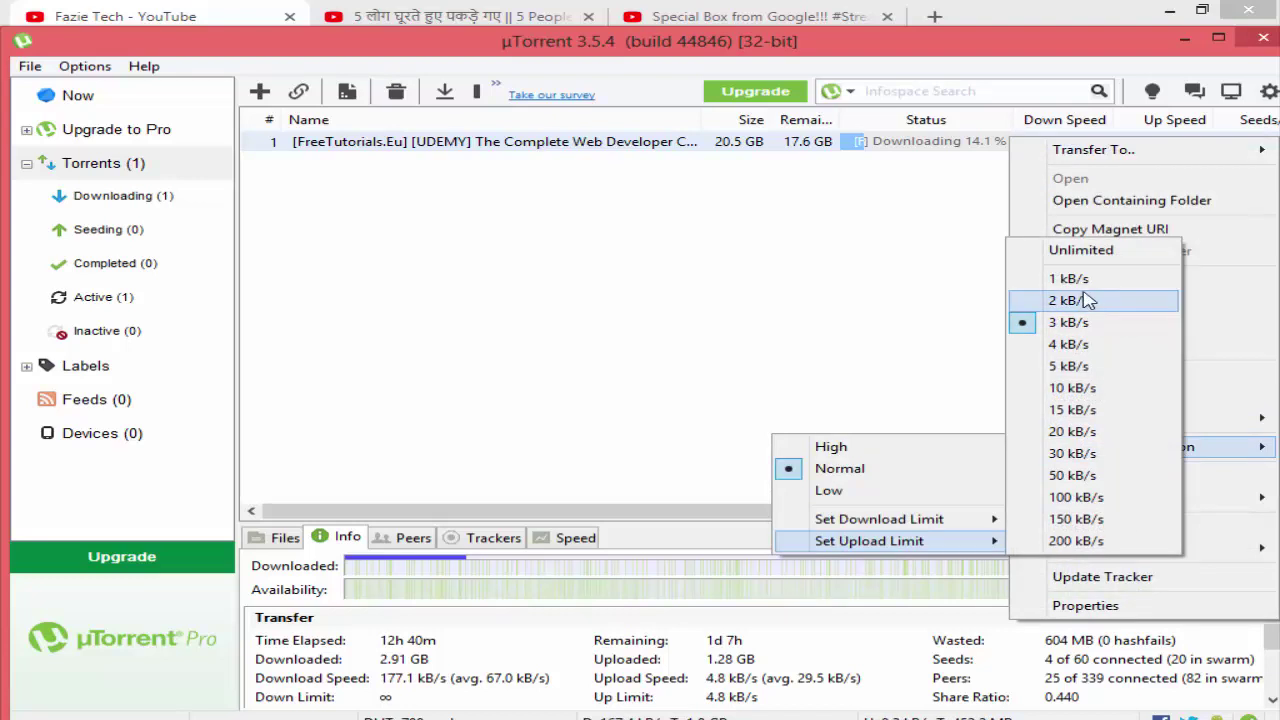
left_click(1077, 281)
Check which upload limit is active for the torrent, dismiss the options without changing it, and reselect the torrent
right_click(1092, 150)
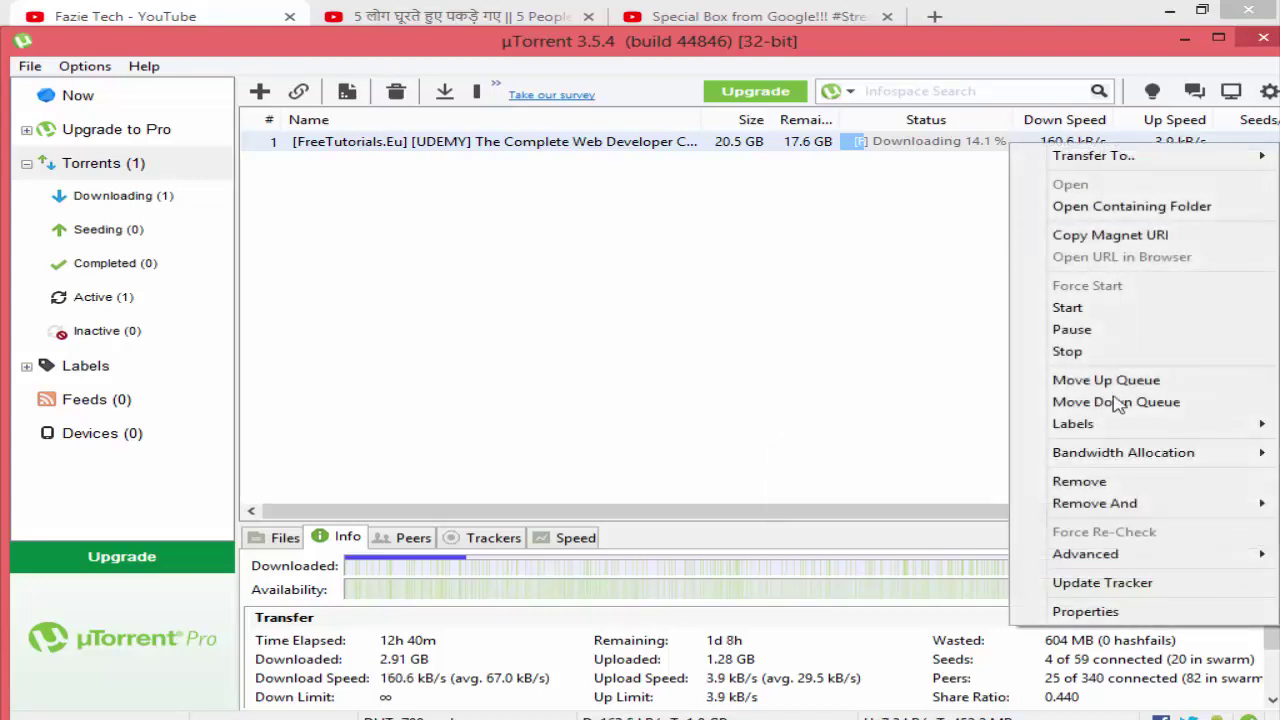
mouse_move(1120, 452)
mouse_move(908, 546)
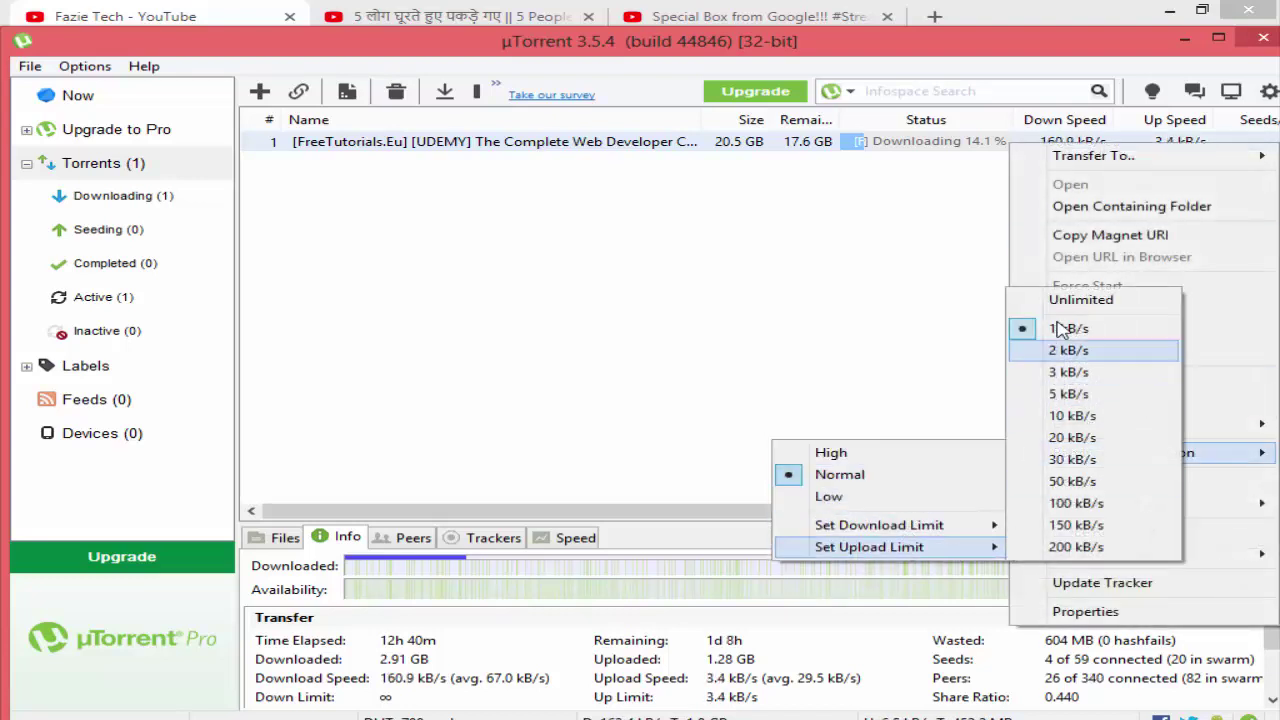
left_click(796, 310)
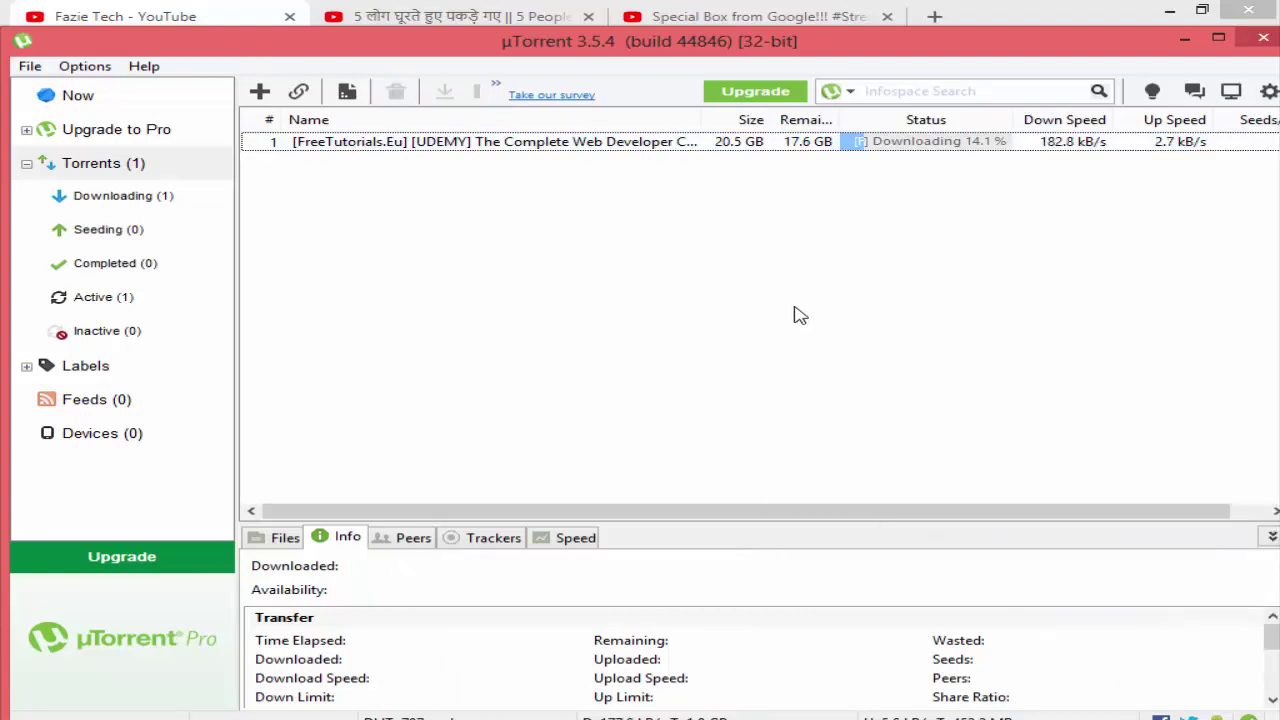
left_click(1166, 143)
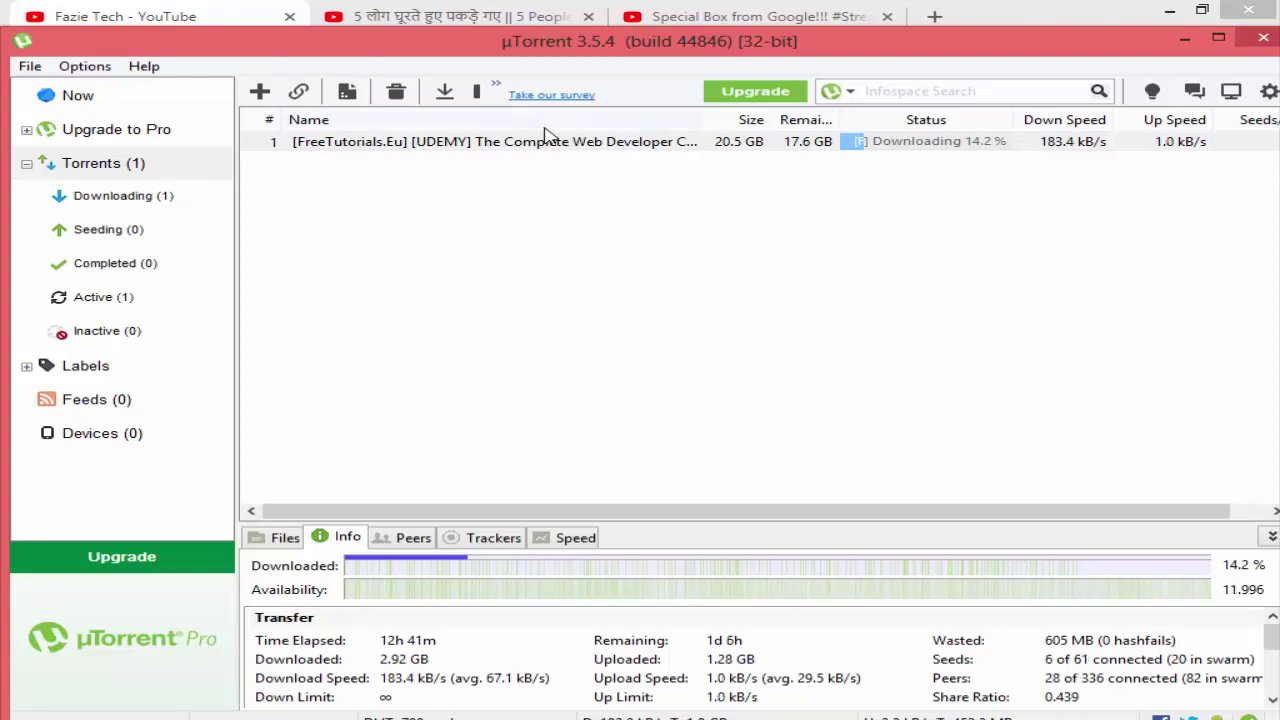
Switch to the browser showing the Fazie Tech YouTube channel page
left_click(198, 16)
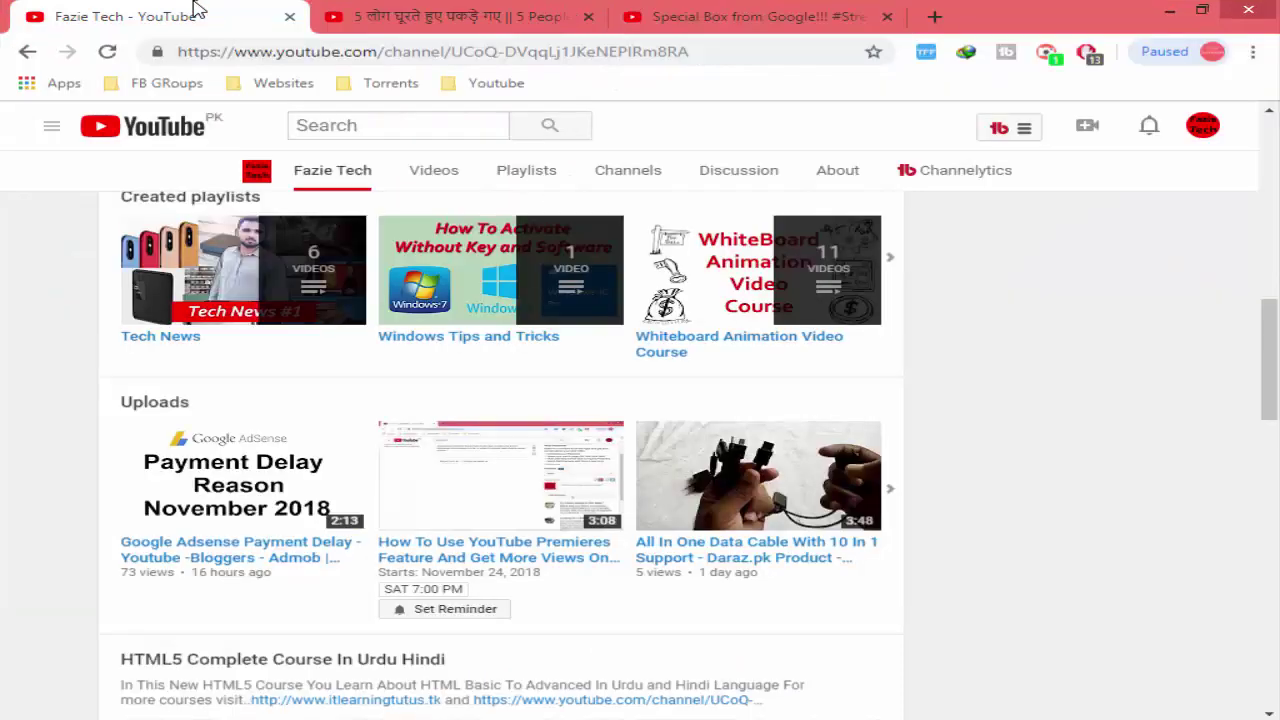